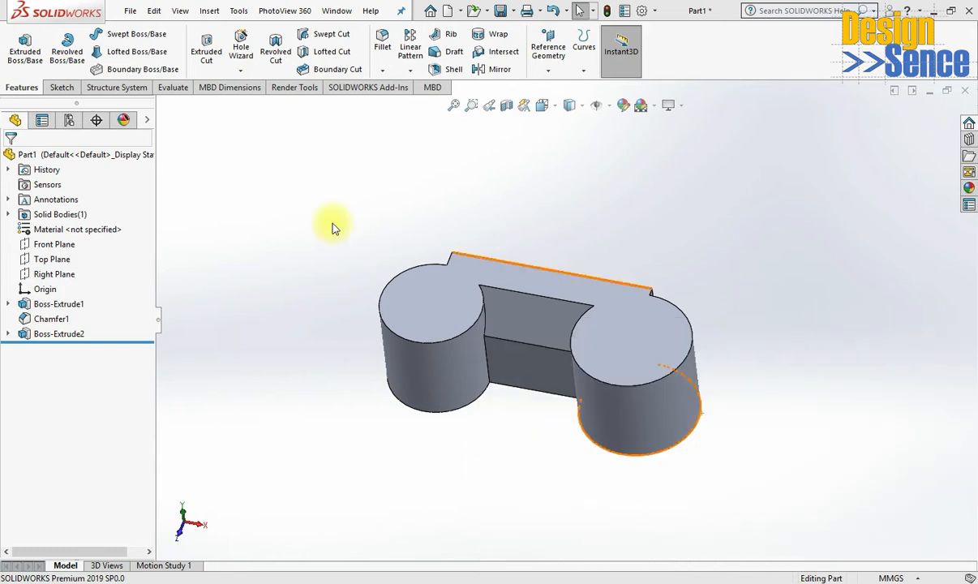
# Check whether the Combine feature is available, rebuild the part and inspect its solid bodies.
pyautogui.click(210, 14)
pyautogui.click(212, 11)
pyautogui.click(209, 11)
pyautogui.moveTo(232, 76)
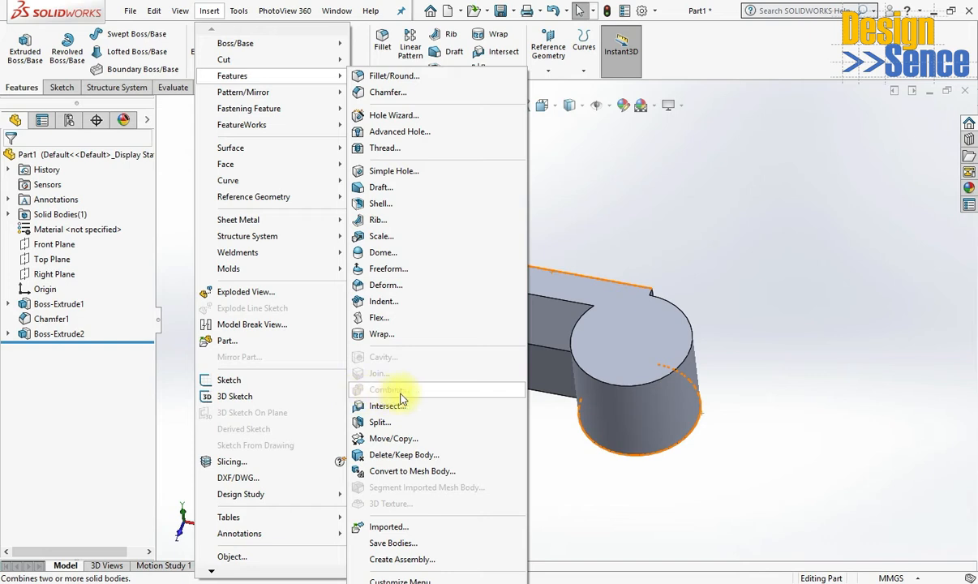
pyautogui.click(685, 232)
pyautogui.hotkey('ctrl', 'q')
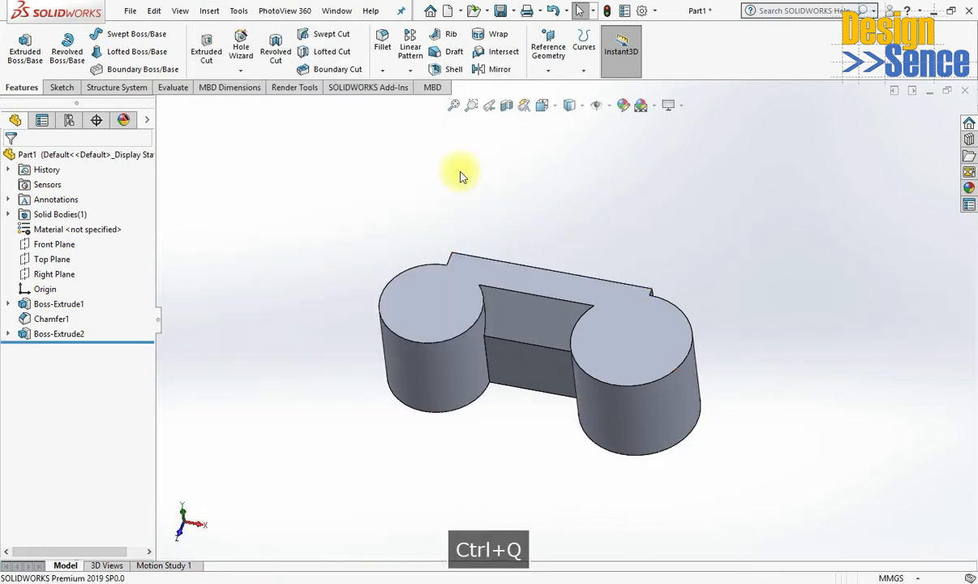
pyautogui.click(61, 215)
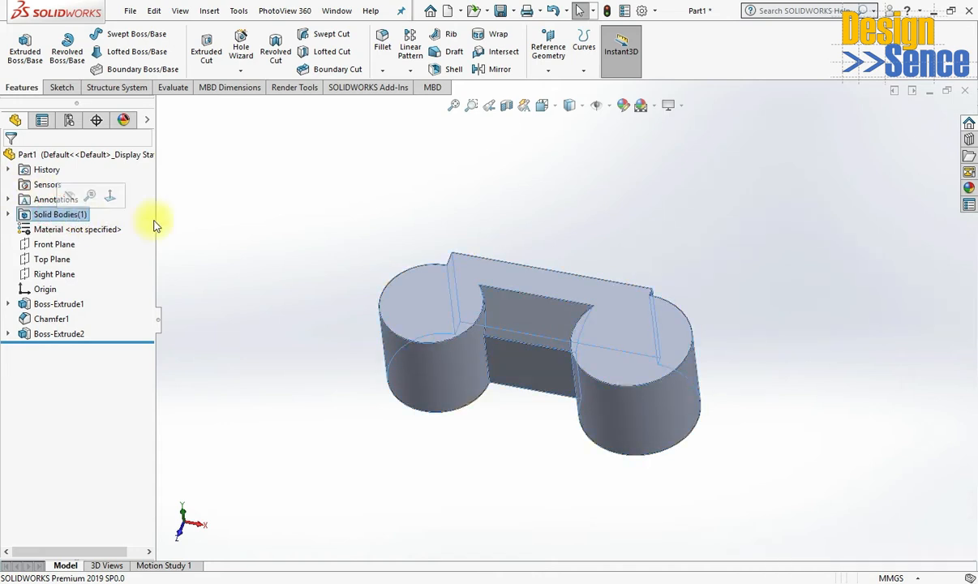
pyautogui.click(200, 180)
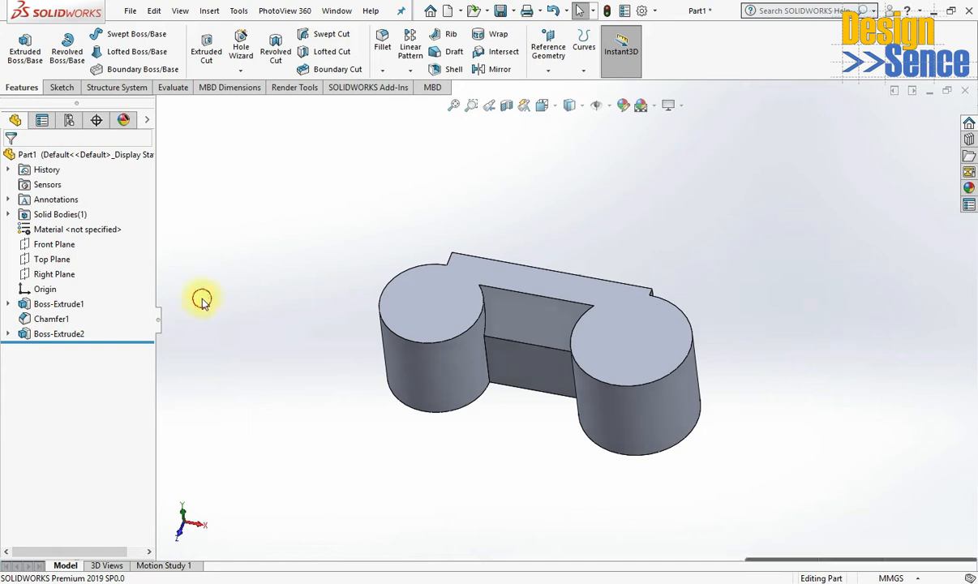
# Edit the two-cylinder extrusion Boss-Extrude2 so that its result does not merge with the existing body.
pyautogui.click(67, 335)
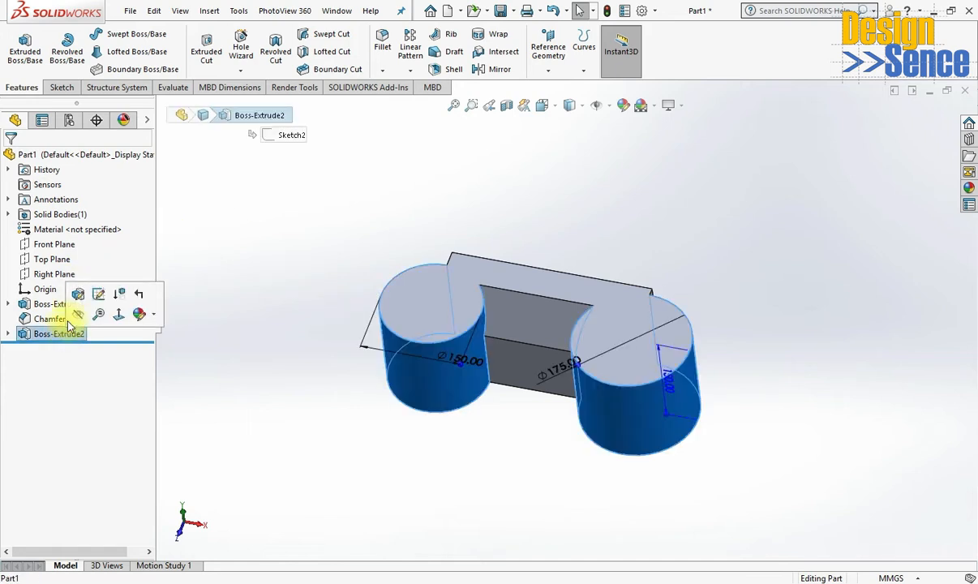
pyautogui.click(78, 299)
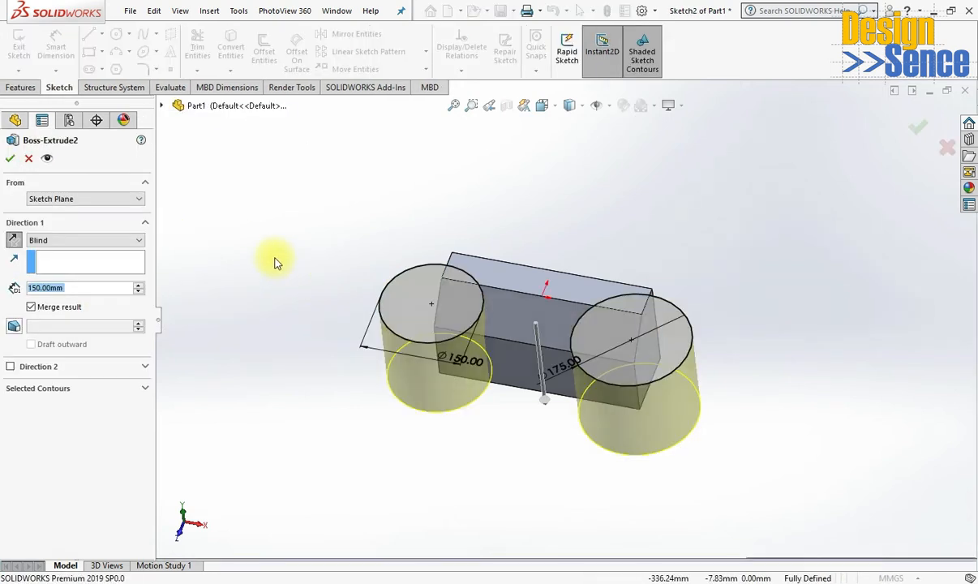
pyautogui.click(31, 309)
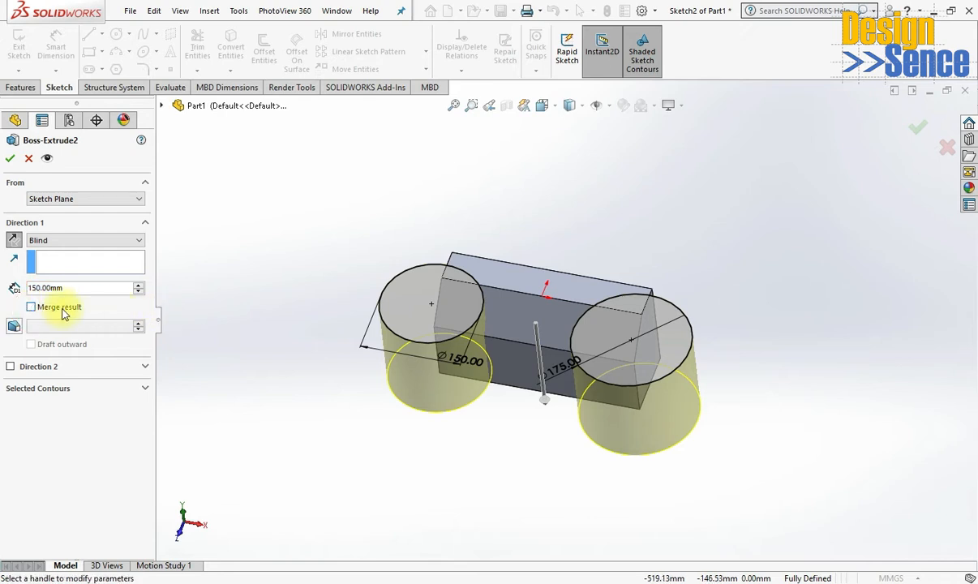
pyautogui.click(11, 163)
# Start a Combine feature with the Add operation and preview it for the smaller cylinder and the chamfered bar.
pyautogui.scroll(-3, 590, 322)
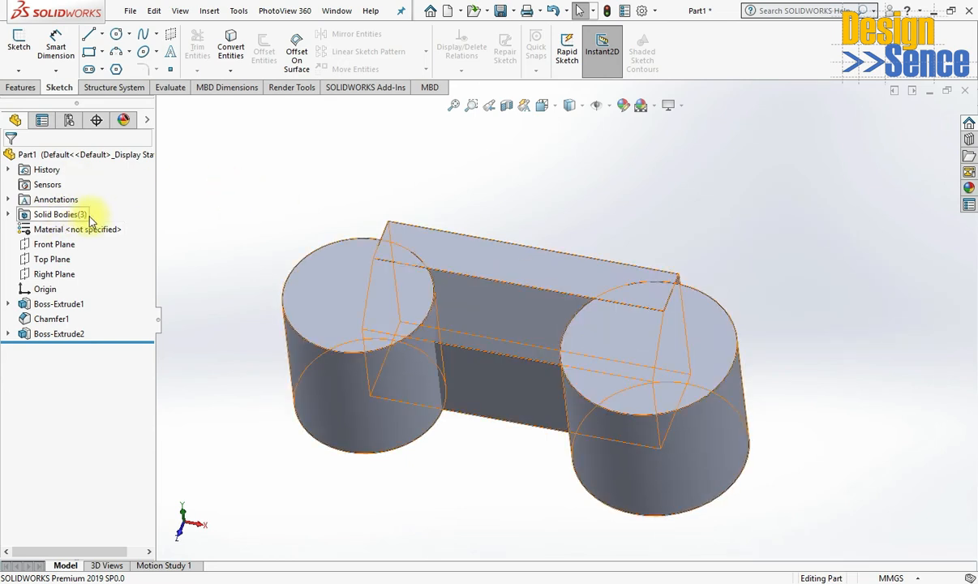
pyautogui.press('f')
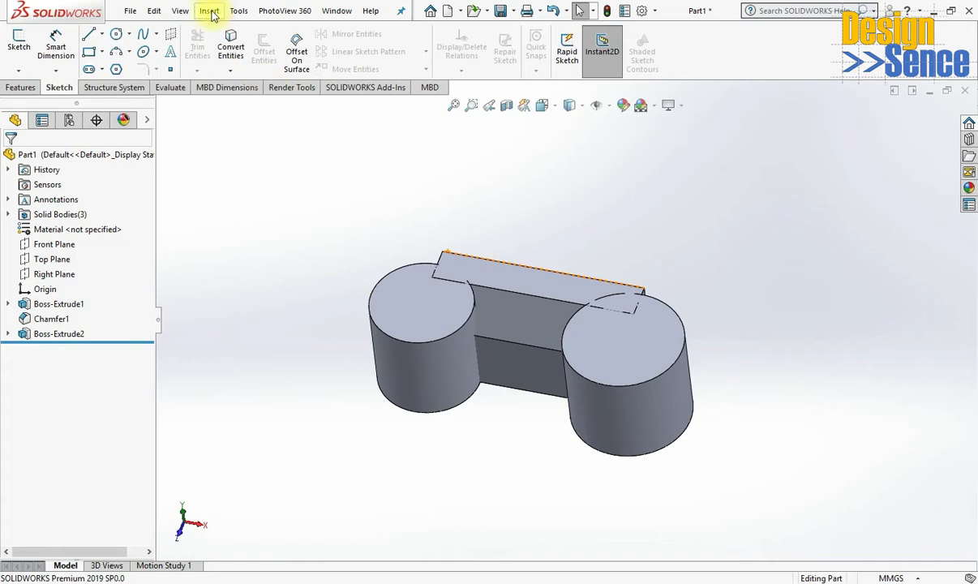
pyautogui.click(210, 11)
pyautogui.moveTo(227, 77)
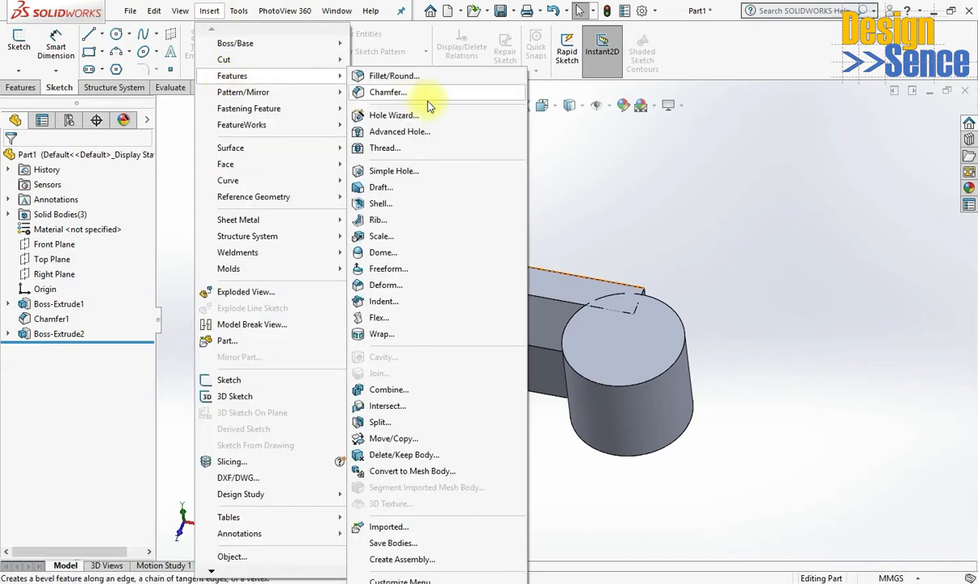
pyautogui.click(381, 390)
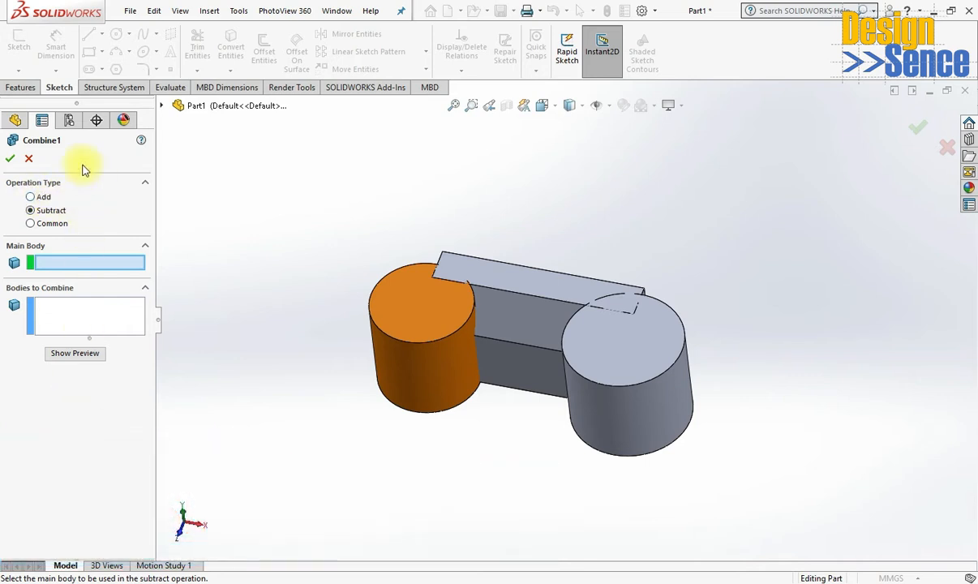
pyautogui.click(46, 198)
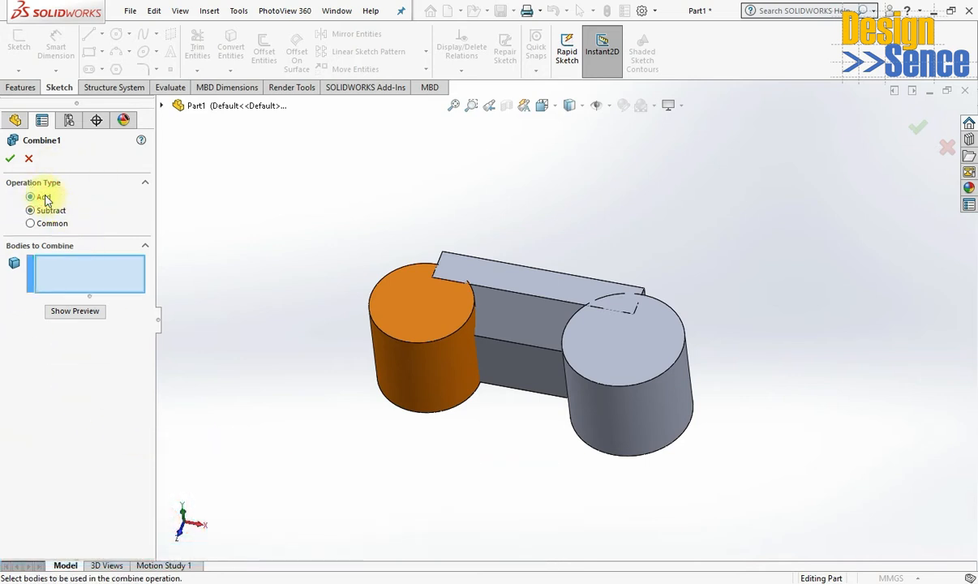
pyautogui.click(49, 211)
pyautogui.click(49, 223)
pyautogui.click(419, 356)
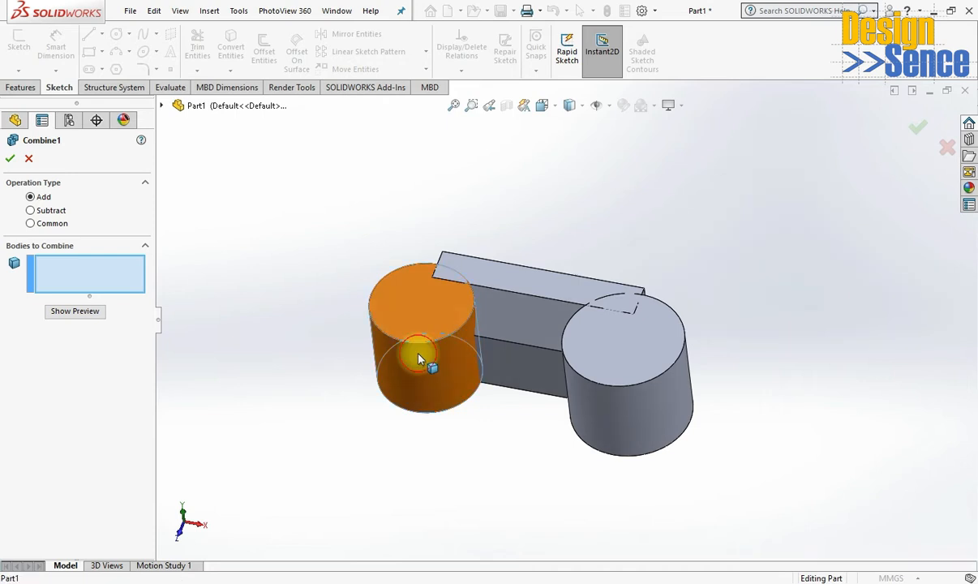
pyautogui.click(526, 331)
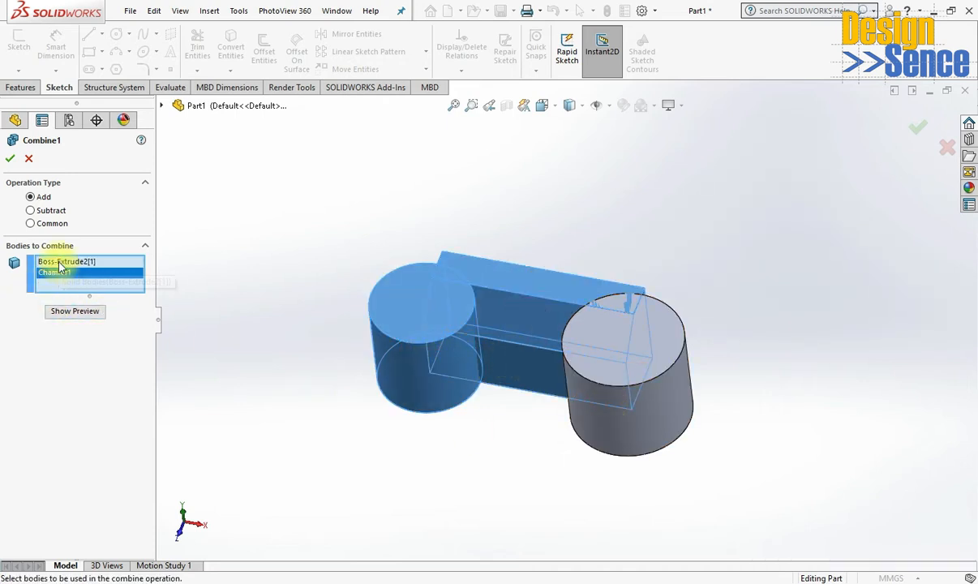
pyautogui.click(75, 311)
pyautogui.scroll(-3, 503, 298)
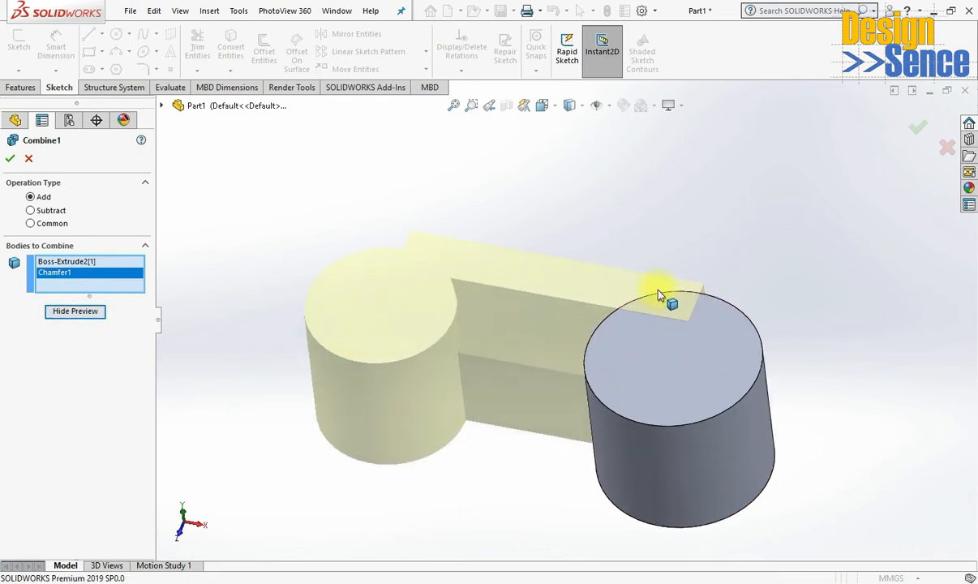
pyautogui.moveTo(611, 332)
pyautogui.mouseDown(button='middle')
pyautogui.moveTo(613, 441)
pyautogui.moveTo(611, 327)
pyautogui.mouseUp(button='middle')
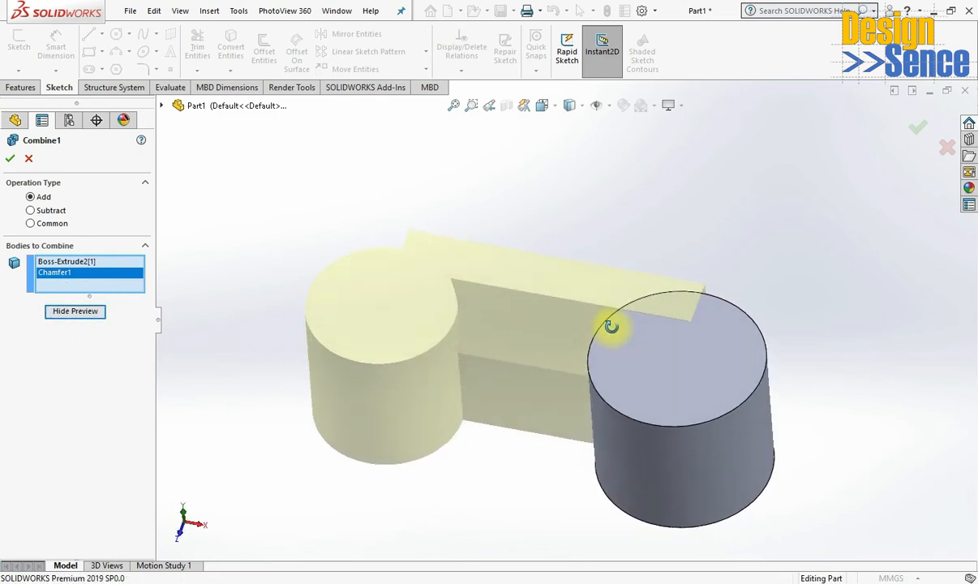
# Switch the operation to Subtract, try the larger cylinder as the main body and clear that selection.
pyautogui.click(43, 211)
pyautogui.scroll(-3, 661, 393)
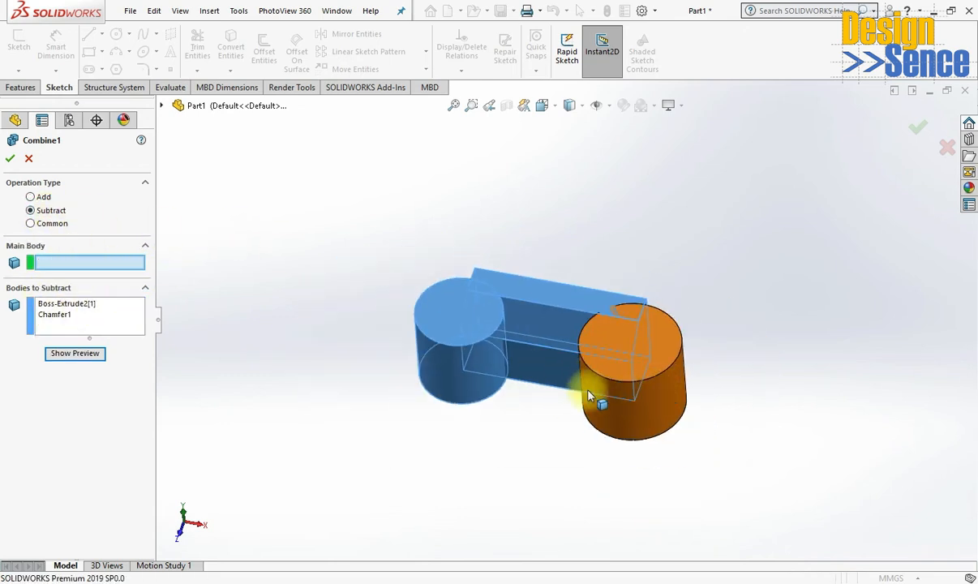
pyautogui.click(664, 418)
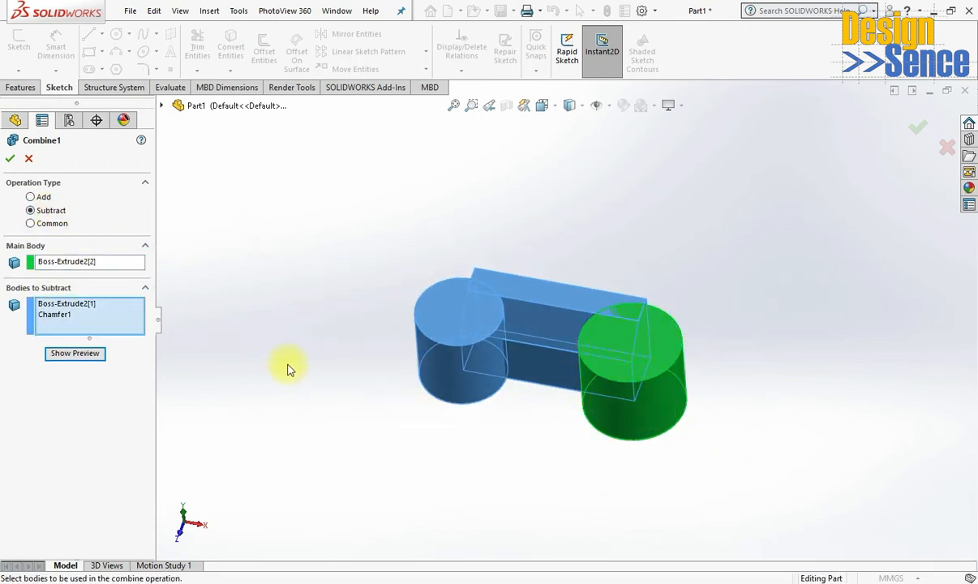
pyautogui.click(81, 263)
pyautogui.rightClick(94, 266)
pyautogui.click(98, 283)
pyautogui.click(98, 329)
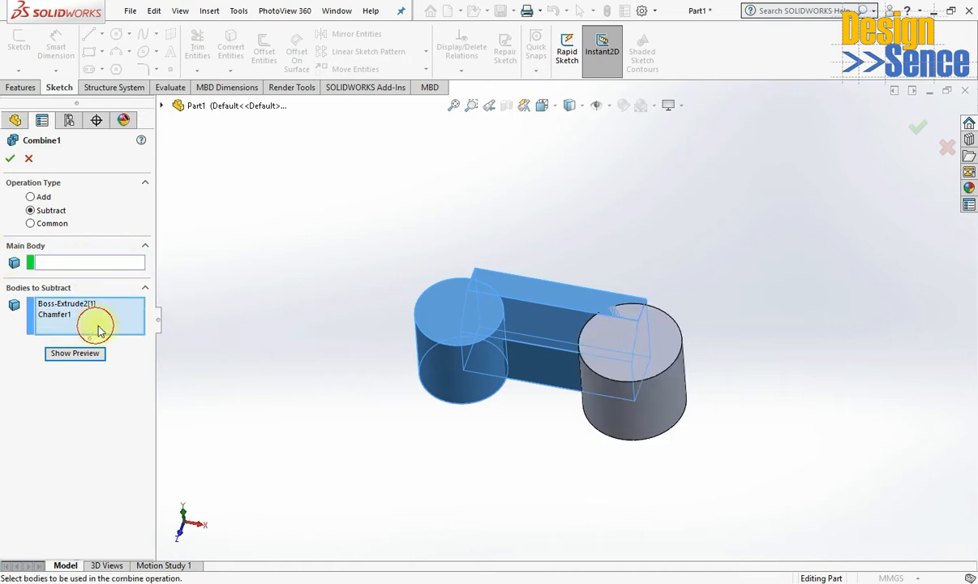
# Set both cylinders as the bodies to subtract and the chamfered bar as the main body.
pyautogui.click(651, 402)
pyautogui.click(69, 309)
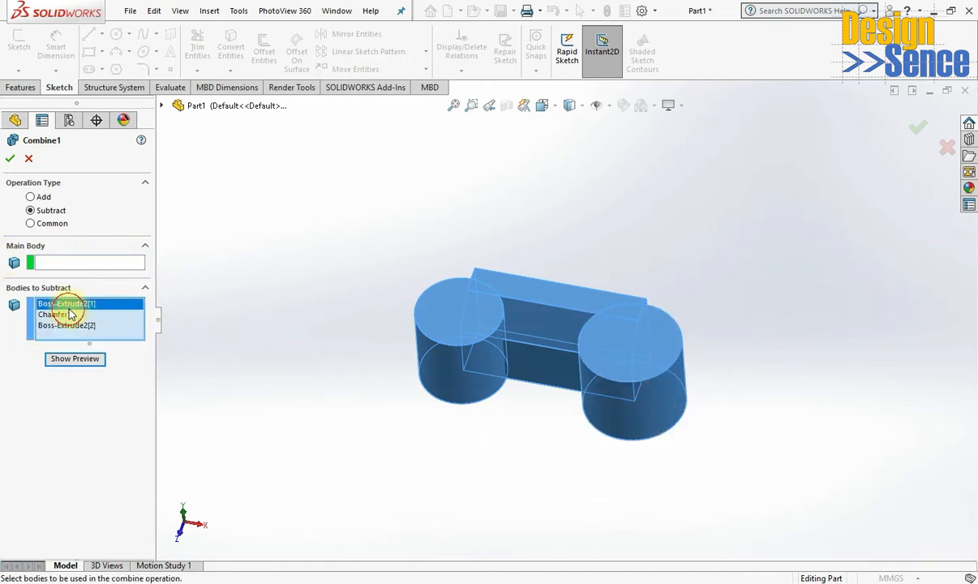
pyautogui.click(70, 314)
pyautogui.rightClick(61, 316)
pyautogui.click(83, 339)
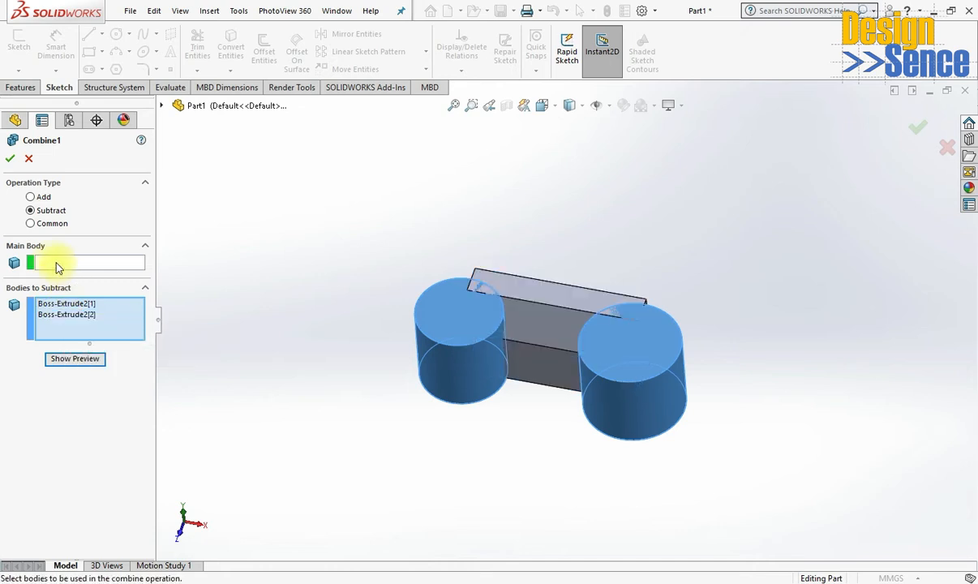
pyautogui.click(53, 262)
pyautogui.click(535, 329)
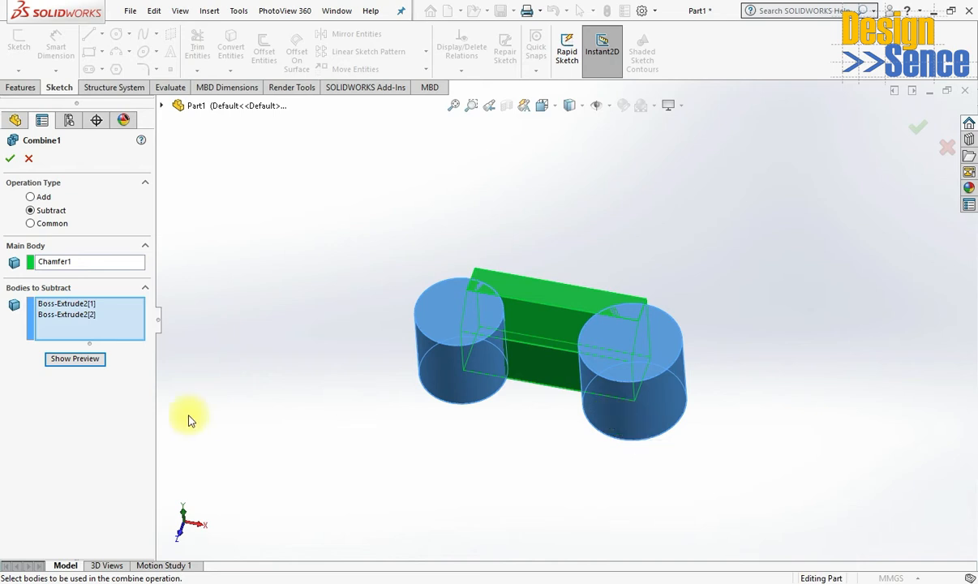
# Preview the subtraction of the cylinders from the bar and apply the Combine feature.
pyautogui.click(81, 362)
pyautogui.moveTo(587, 361); pyautogui.dragTo(486, 292, button='middle')
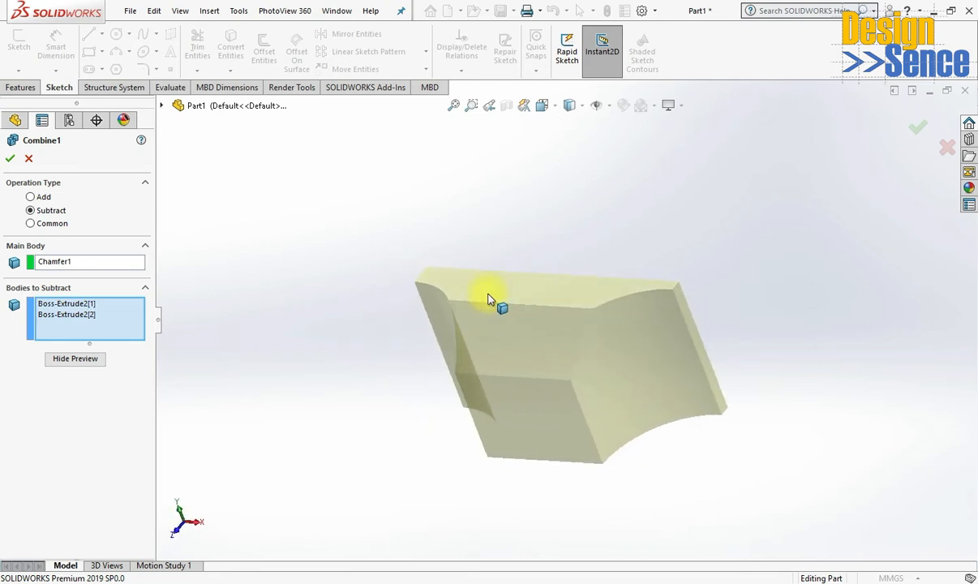
pyautogui.click(11, 160)
pyautogui.moveTo(360, 287); pyautogui.dragTo(381, 308, button='middle')
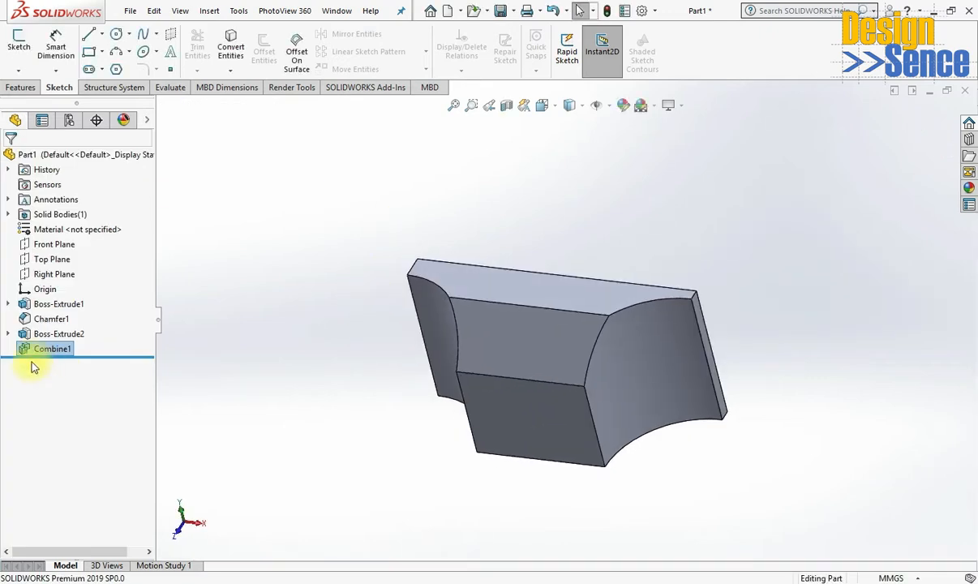
# Edit the Combine feature to the Common operation, replacing the larger cylinder with the chamfered bar alongside the smaller cylinder.
pyautogui.rightClick(52, 349)
pyautogui.click(73, 284)
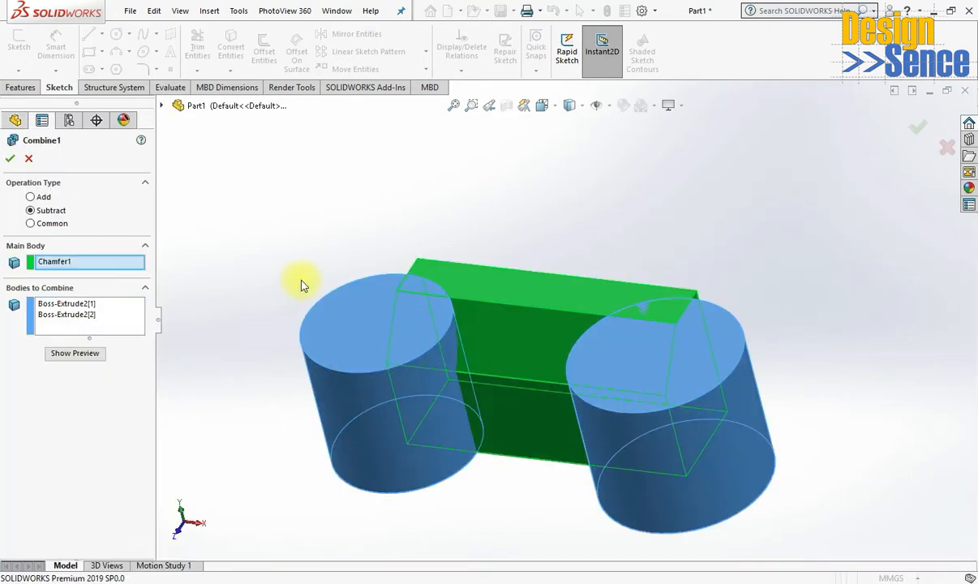
pyautogui.click(52, 223)
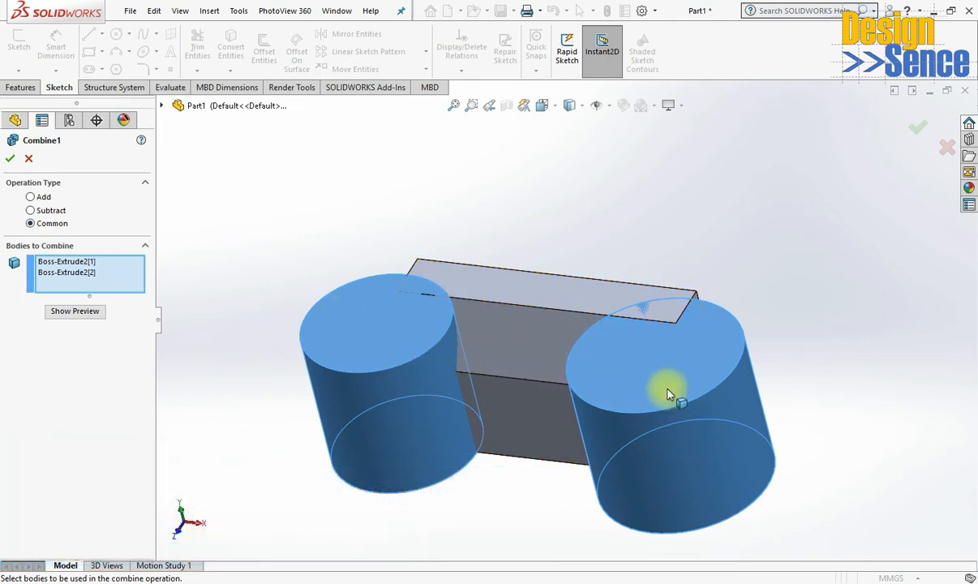
pyautogui.rightClick(89, 276)
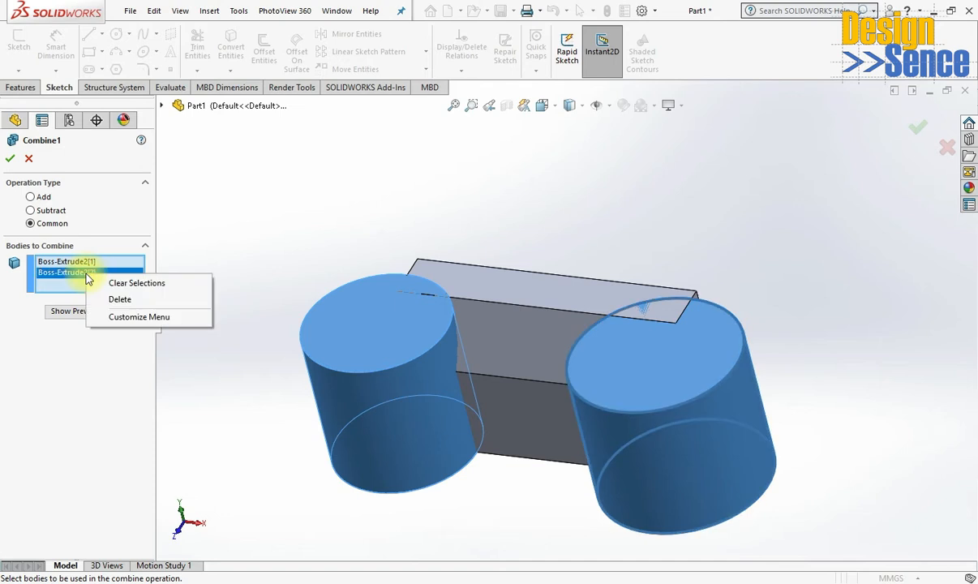
pyautogui.click(118, 299)
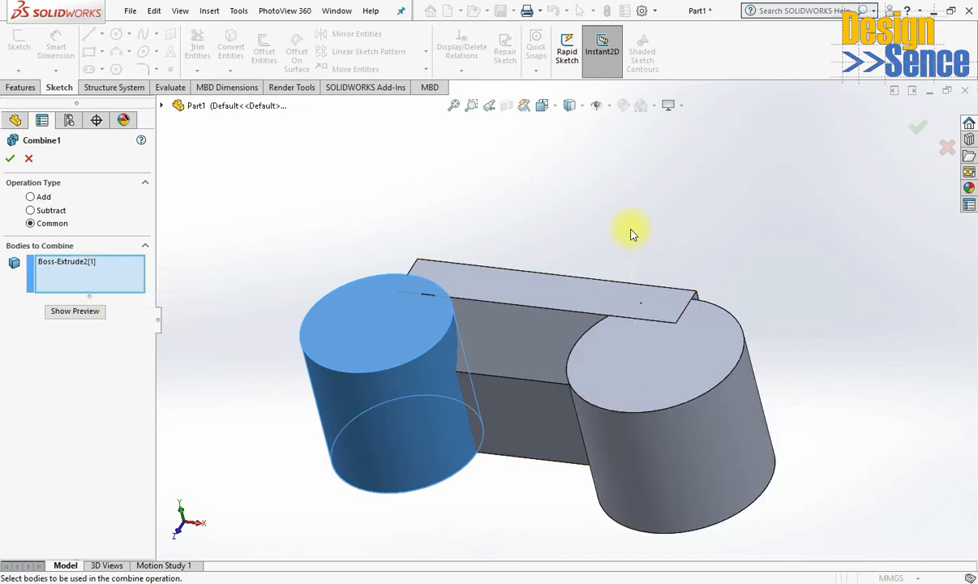
pyautogui.click(507, 300)
pyautogui.moveTo(736, 244)
pyautogui.mouseDown(button='middle')
pyautogui.moveTo(769, 294)
pyautogui.moveTo(788, 416)
pyautogui.moveTo(758, 258)
pyautogui.moveTo(736, 252)
pyautogui.moveTo(748, 257)
pyautogui.mouseUp(button='middle')
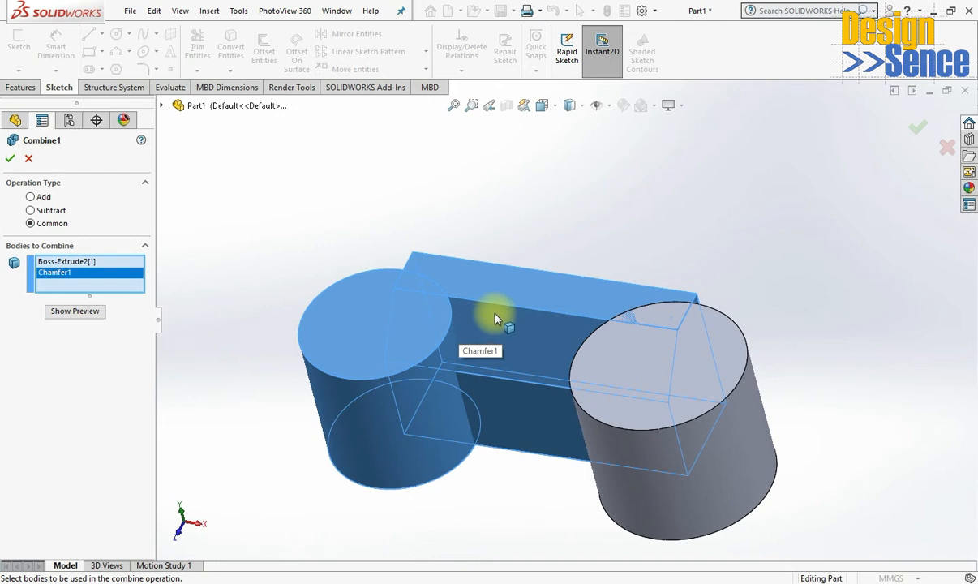
# Preview the common volume of the smaller cylinder and the bar and apply the edited Combine feature.
pyautogui.click(73, 314)
pyautogui.moveTo(474, 376); pyautogui.dragTo(205, 278, button='middle')
pyautogui.click(9, 159)
pyautogui.moveTo(498, 332); pyautogui.dragTo(579, 394, button='middle')
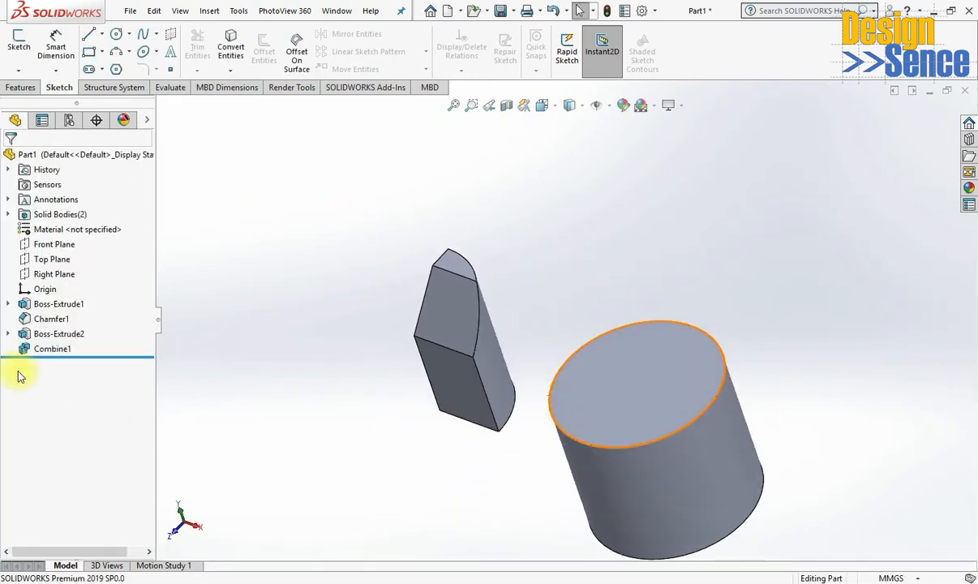
# Reopen the Combine feature to examine the bodies used by the Common operation and leave it without changes.
pyautogui.click(56, 349)
pyautogui.click(65, 314)
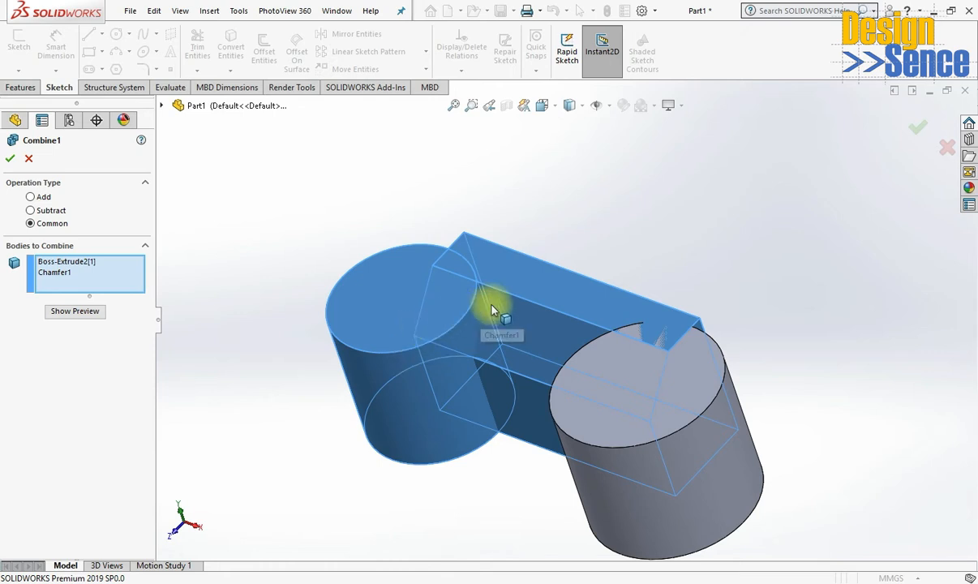
pyautogui.moveTo(524, 297); pyautogui.dragTo(582, 321, button='middle')
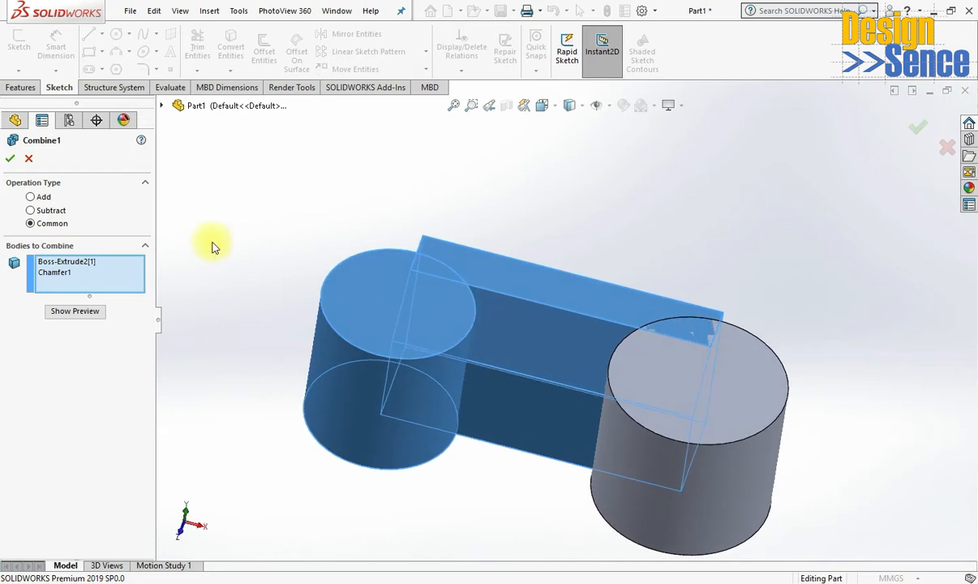
pyautogui.press('Escape')
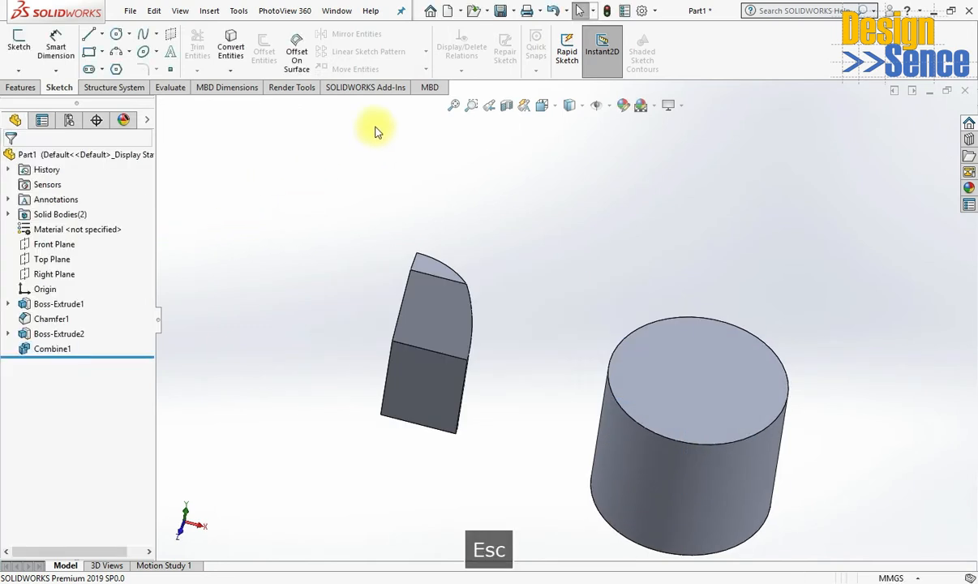
pyautogui.click(48, 349)
pyautogui.click(552, 244)
# Switch to the Protective Screen part and roll its feature history back to just after Revolve-Thin1.
pyautogui.click(337, 11)
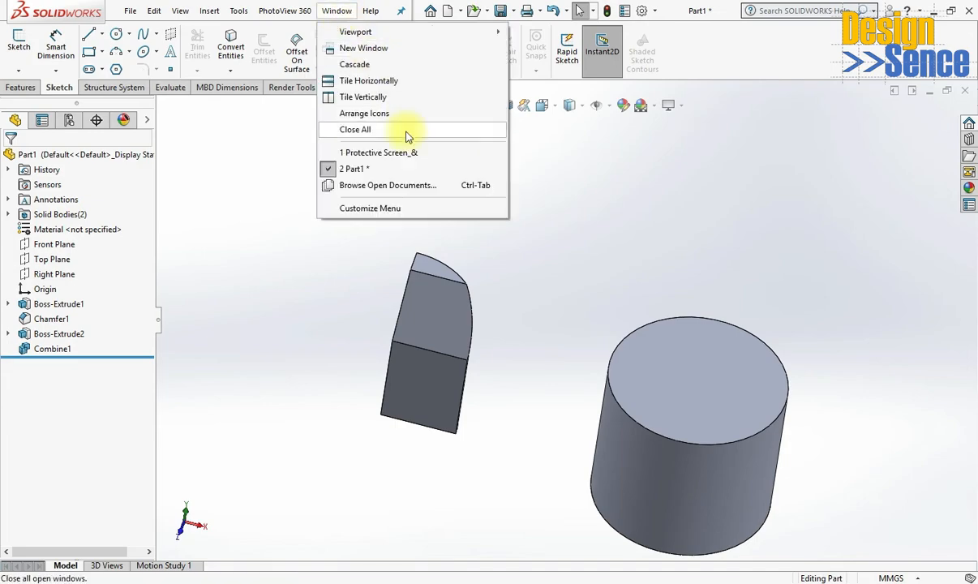
pyautogui.click(394, 152)
pyautogui.moveTo(563, 437)
pyautogui.mouseDown(button='middle')
pyautogui.moveTo(618, 528)
pyautogui.moveTo(575, 216)
pyautogui.moveTo(605, 284)
pyautogui.moveTo(546, 453)
pyautogui.moveTo(547, 434)
pyautogui.mouseUp(button='middle')
pyautogui.moveTo(104, 401); pyautogui.dragTo(120, 312)
pyautogui.moveTo(469, 308); pyautogui.dragTo(545, 379, button='middle')
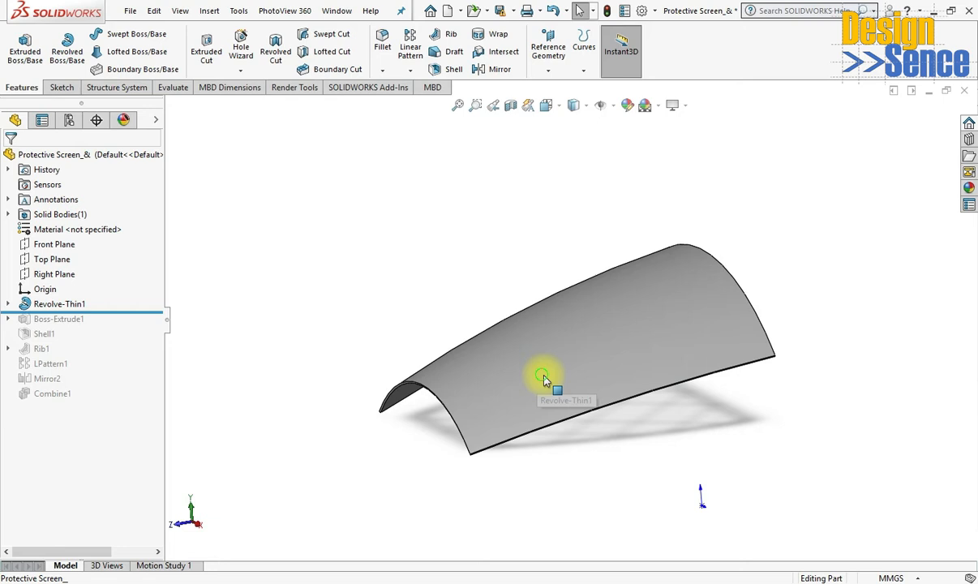
# Open the Revolve-Thin1 feature to examine its axis, mid-plane angle and thin wall settings, and close it without changes.
pyautogui.click(47, 305)
pyautogui.click(67, 260)
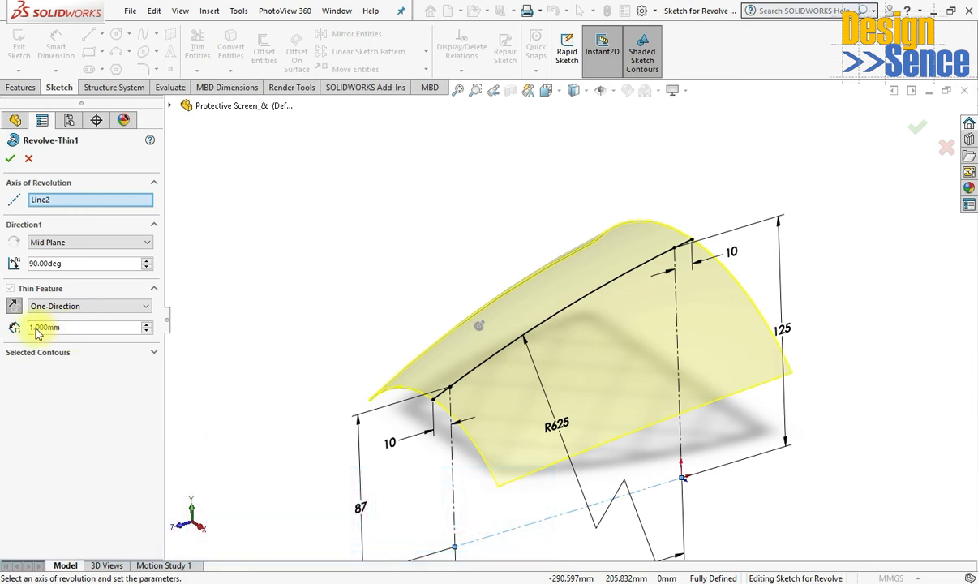
pyautogui.click(11, 159)
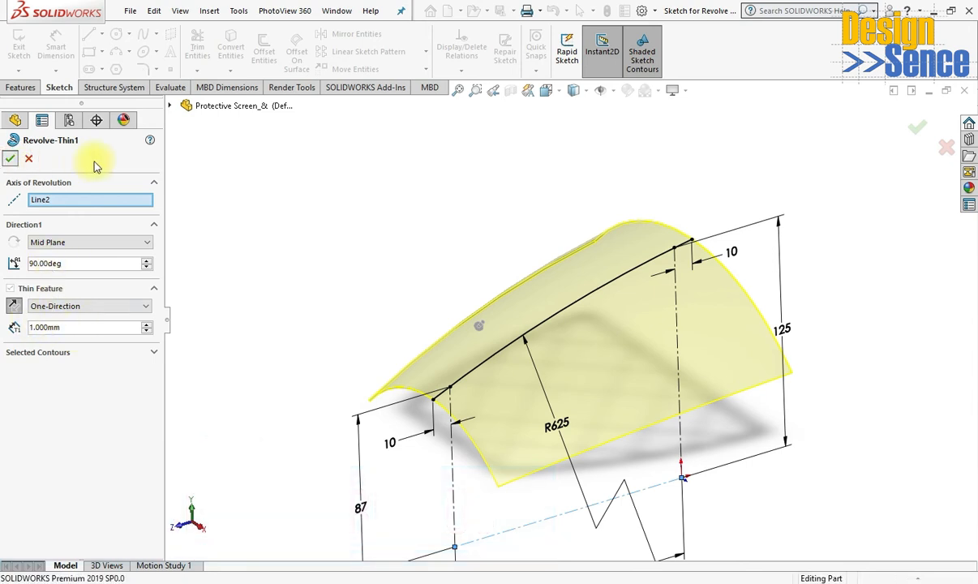
# Roll the feature history forward to just after Boss-Extrude1 and inspect how the extruded block intersects the revolved sheet.
pyautogui.moveTo(130, 312); pyautogui.dragTo(131, 327)
pyautogui.moveTo(424, 291); pyautogui.dragTo(447, 365, button='middle')
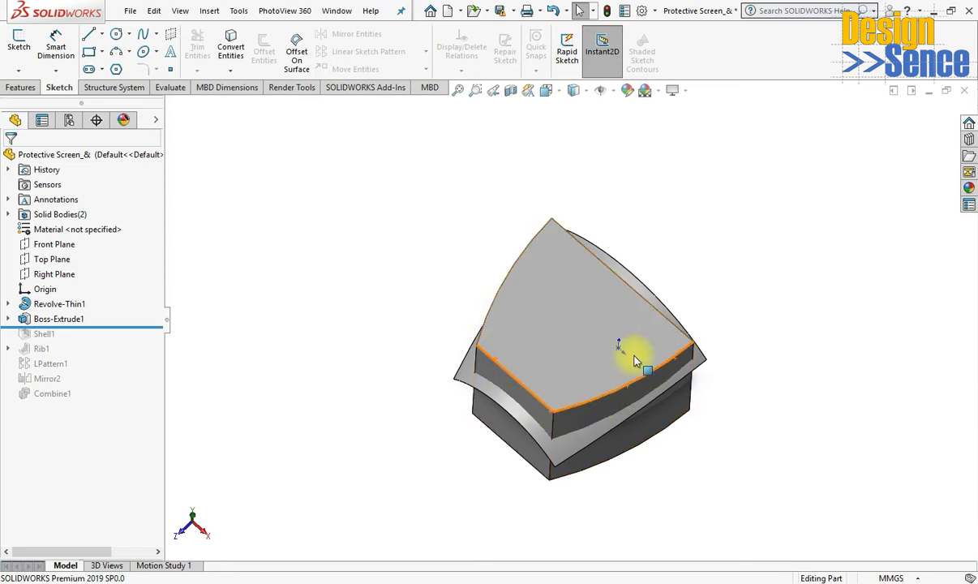
pyautogui.scroll(-3, 673, 364)
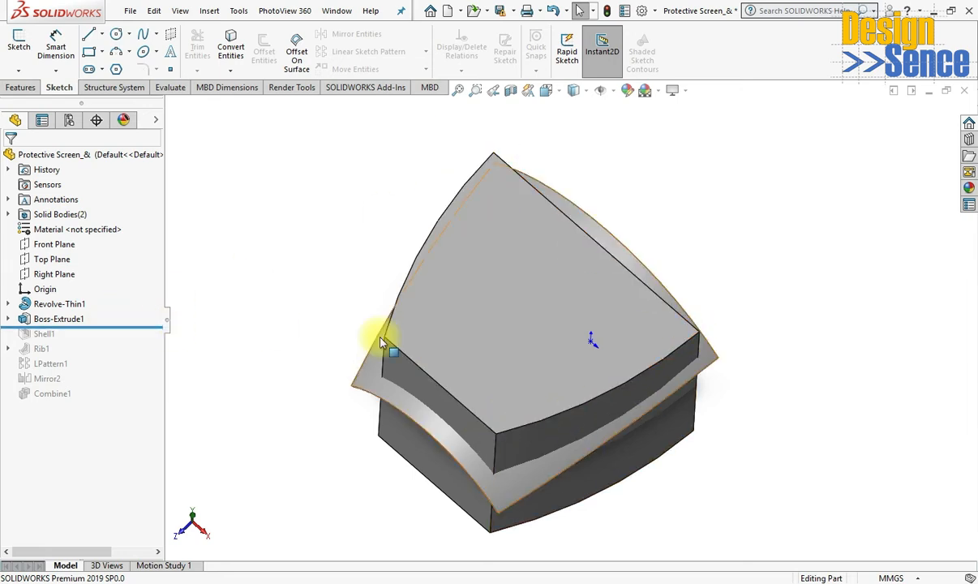
pyautogui.moveTo(379, 337); pyautogui.dragTo(345, 302, button='middle')
# Roll the feature history forward to just after Shell1 and check the outer curved wall of the shelled block.
pyautogui.moveTo(89, 328); pyautogui.dragTo(90, 341)
pyautogui.click(494, 485)
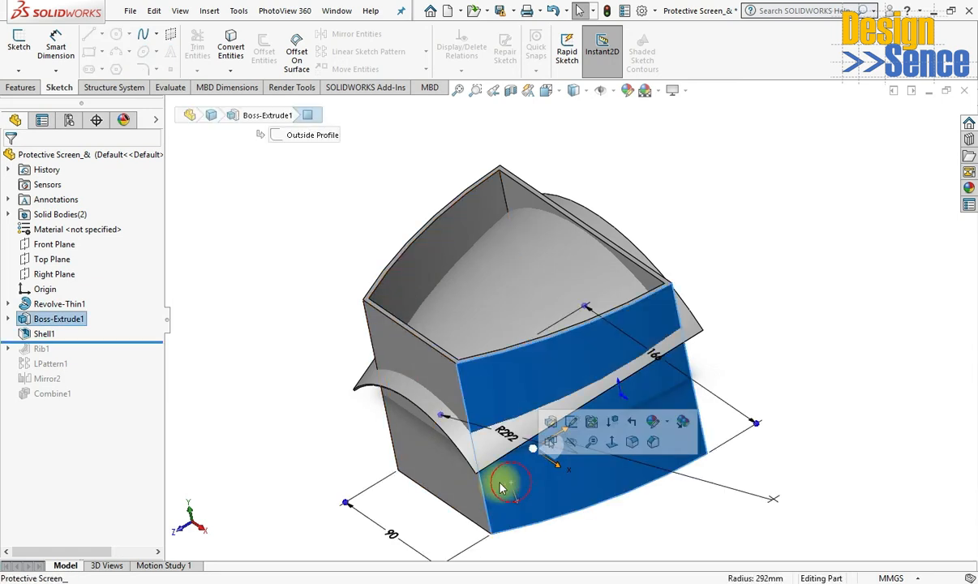
pyautogui.click(207, 252)
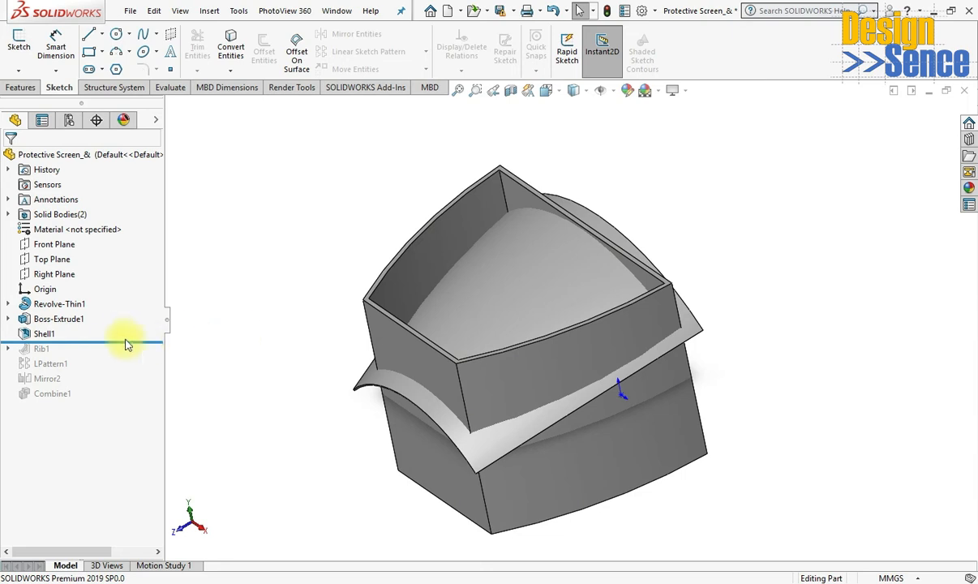
# Roll the feature history forward to just after Rib1 and inspect the rib across the inner corner of the shelled block.
pyautogui.moveTo(122, 339); pyautogui.dragTo(114, 351)
pyautogui.scroll(-4, 545, 185)
pyautogui.scroll(-3, 451, 219)
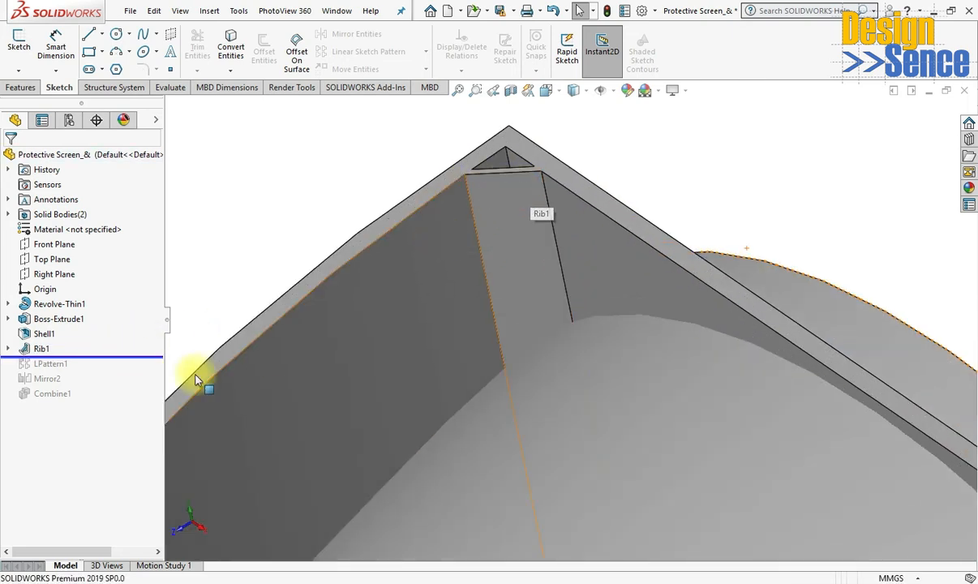
# Roll the feature history forward to just after LPattern1, rebuild the part and inspect the patterned ribs.
pyautogui.moveTo(111, 355); pyautogui.dragTo(114, 372)
pyautogui.scroll(6, 568, 361)
pyautogui.moveTo(569, 361); pyautogui.dragTo(584, 313, button='middle')
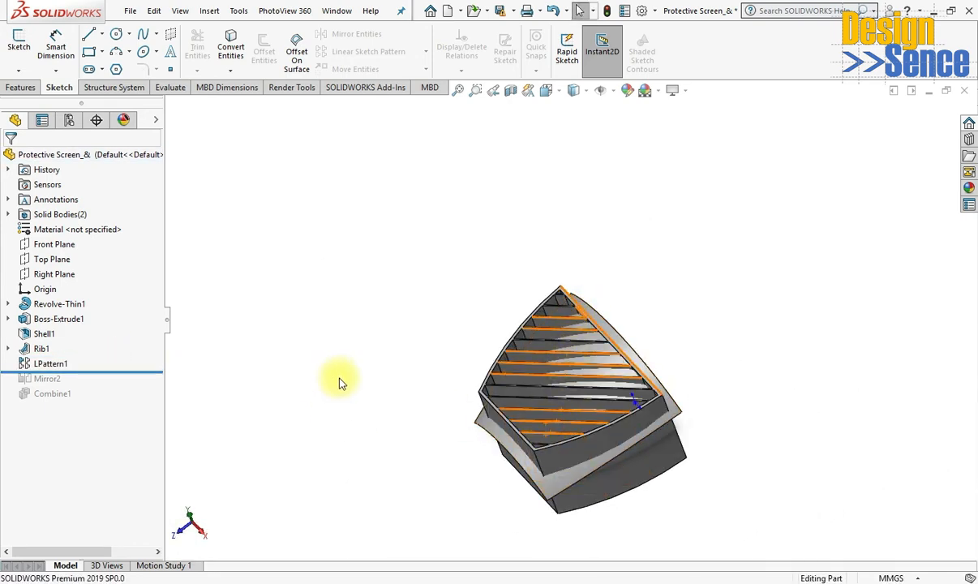
pyautogui.hotkey('ctrl', 'q')
pyautogui.scroll(-3, 646, 446)
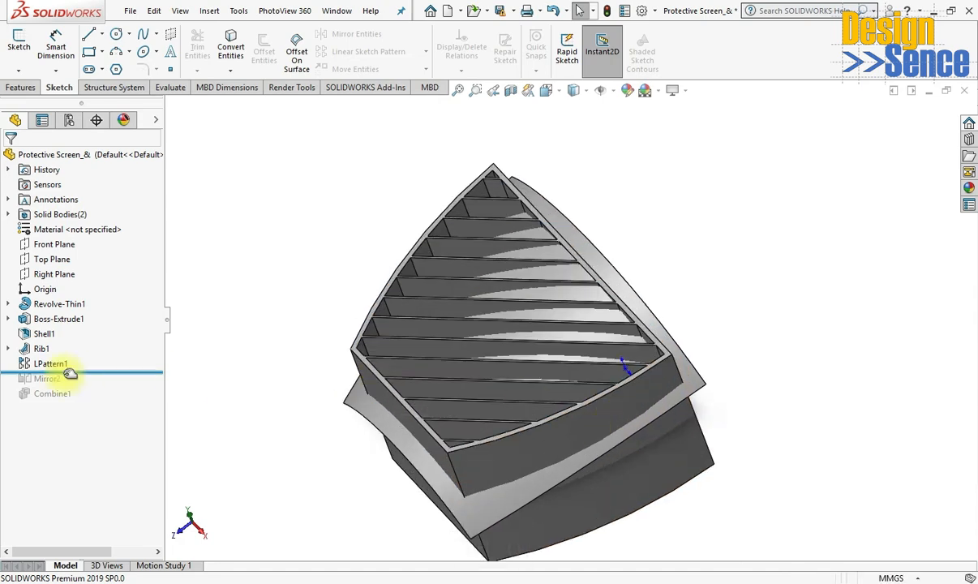
# Roll the feature history forward through Mirror2 and Combine1 to the end of the tree, inspecting the part at each stage.
pyautogui.moveTo(80, 374); pyautogui.dragTo(80, 387)
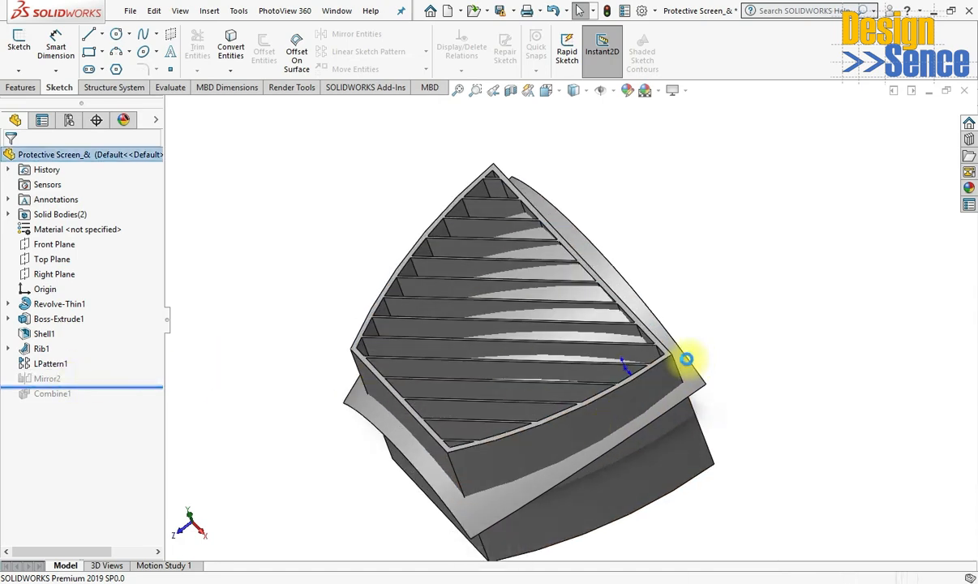
pyautogui.moveTo(694, 360); pyautogui.dragTo(649, 276, button='middle')
pyautogui.moveTo(98, 386)
pyautogui.mouseDown()
pyautogui.moveTo(87, 384)
pyautogui.moveTo(93, 395)
pyautogui.mouseUp()
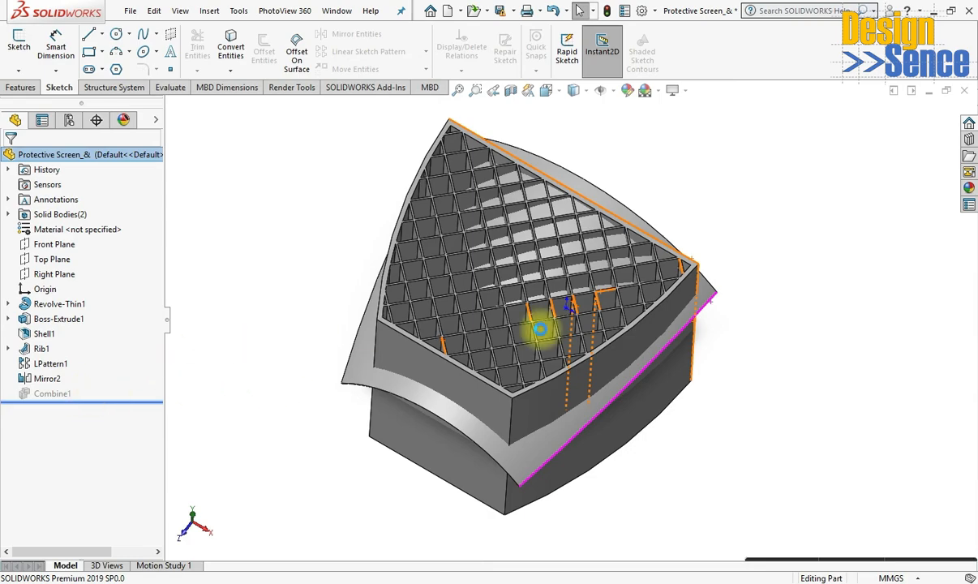
pyautogui.moveTo(666, 416); pyautogui.dragTo(630, 292, button='middle')
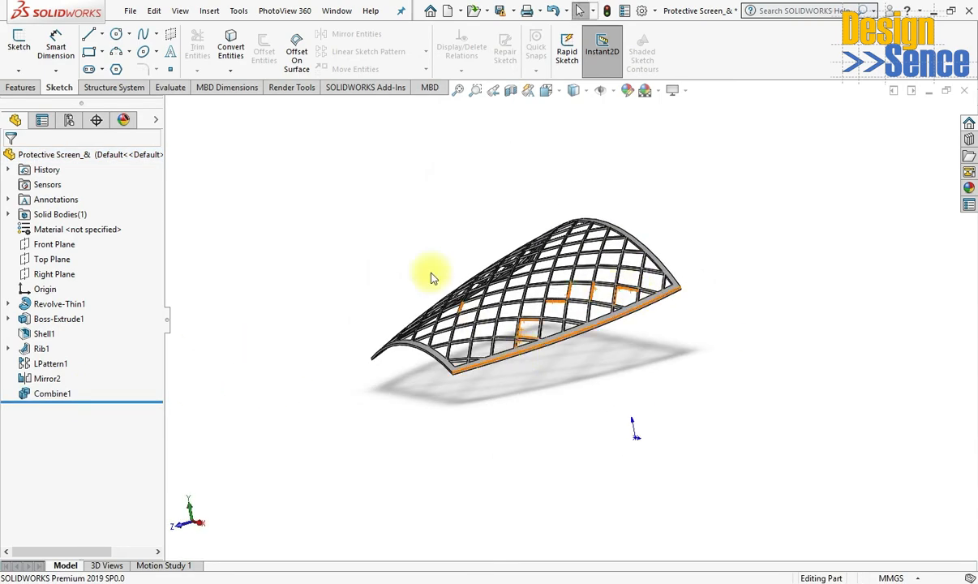
pyautogui.moveTo(374, 297); pyautogui.dragTo(388, 324, button='middle')
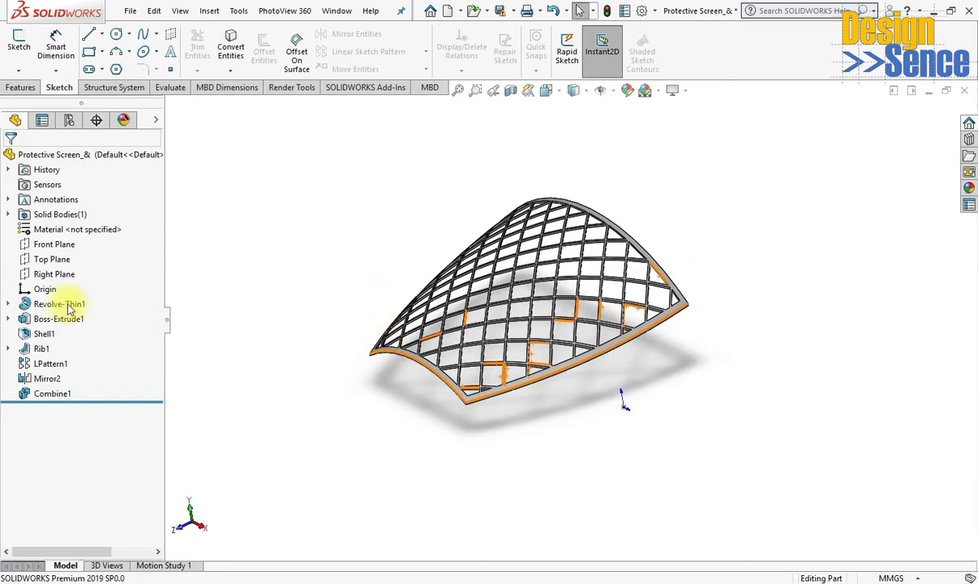
# Select Revolve-Thin1 to examine its dimensions on the finished curved screen, clear the selection and rebuild the part.
pyautogui.click(59, 304)
pyautogui.moveTo(632, 350)
pyautogui.mouseDown(button='middle')
pyautogui.moveTo(592, 227)
pyautogui.moveTo(628, 310)
pyautogui.moveTo(679, 382)
pyautogui.moveTo(670, 357)
pyautogui.moveTo(622, 339)
pyautogui.moveTo(636, 372)
pyautogui.mouseUp(button='middle')
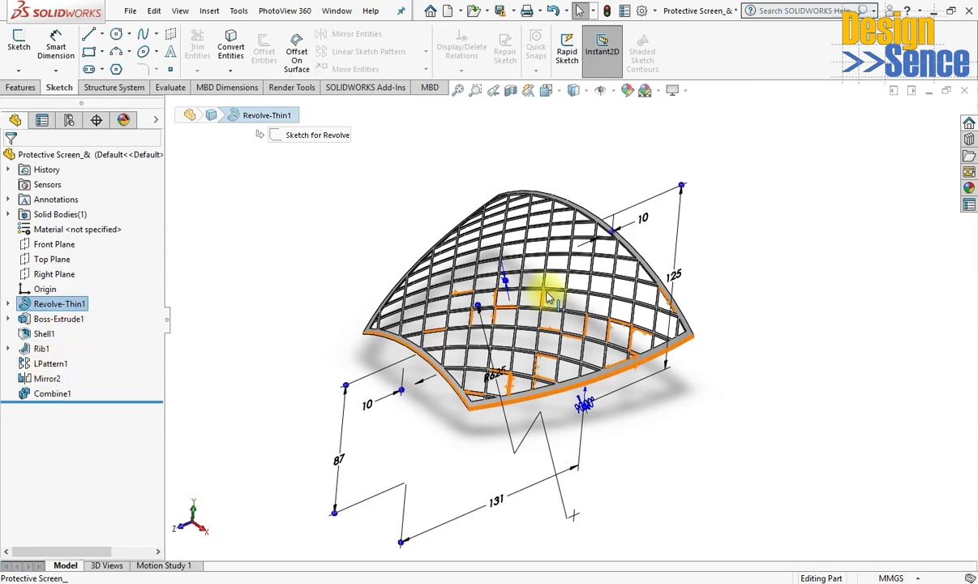
pyautogui.moveTo(802, 338)
pyautogui.mouseDown(button='middle')
pyautogui.moveTo(832, 507)
pyautogui.moveTo(815, 374)
pyautogui.moveTo(776, 324)
pyautogui.moveTo(760, 226)
pyautogui.moveTo(805, 334)
pyautogui.mouseUp(button='middle')
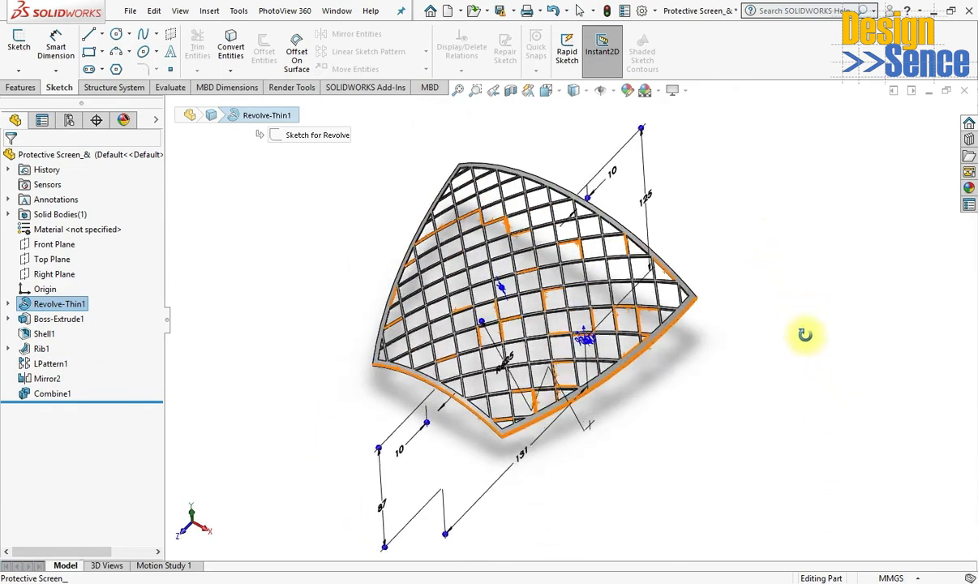
pyautogui.click(816, 334)
pyautogui.hotkey('ctrl', 'q')
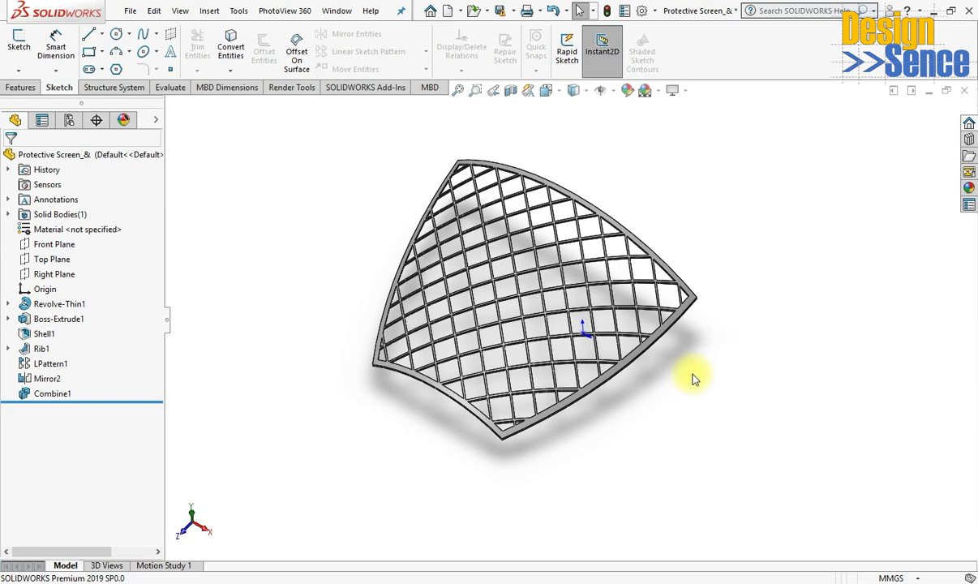
pyautogui.moveTo(705, 430); pyautogui.dragTo(691, 374, button='middle')
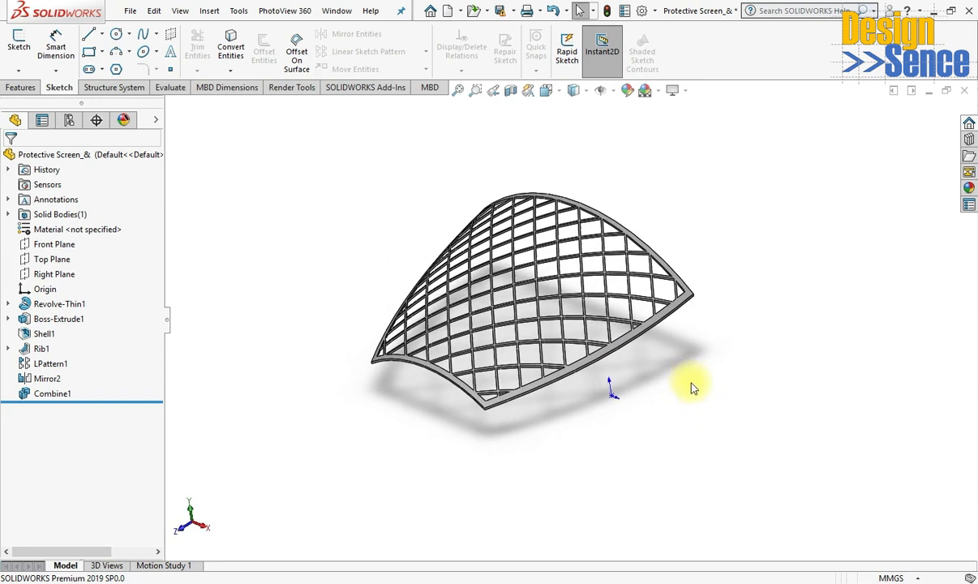